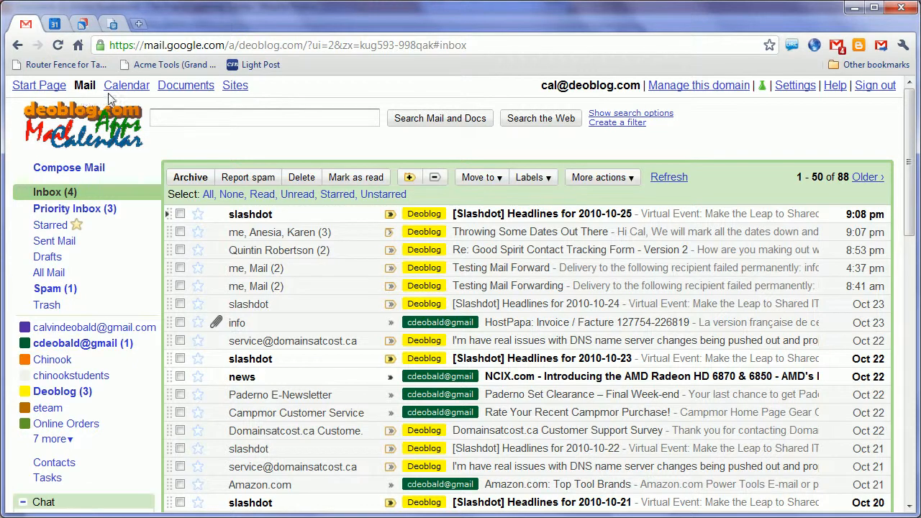
# - Open the "Good Spirit Contact Tracking Form - Version 2" spreadsheet from the Documents list
pyautogui.click(173, 87)
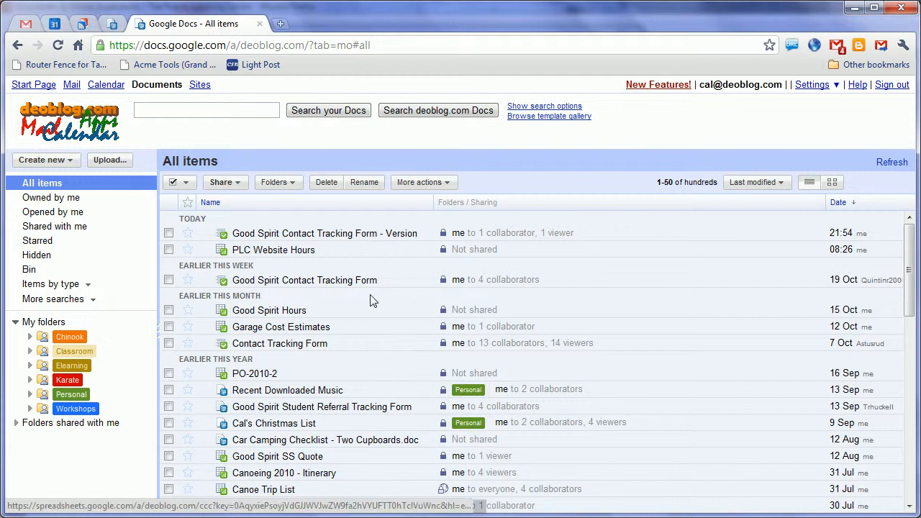
pyautogui.click(275, 234)
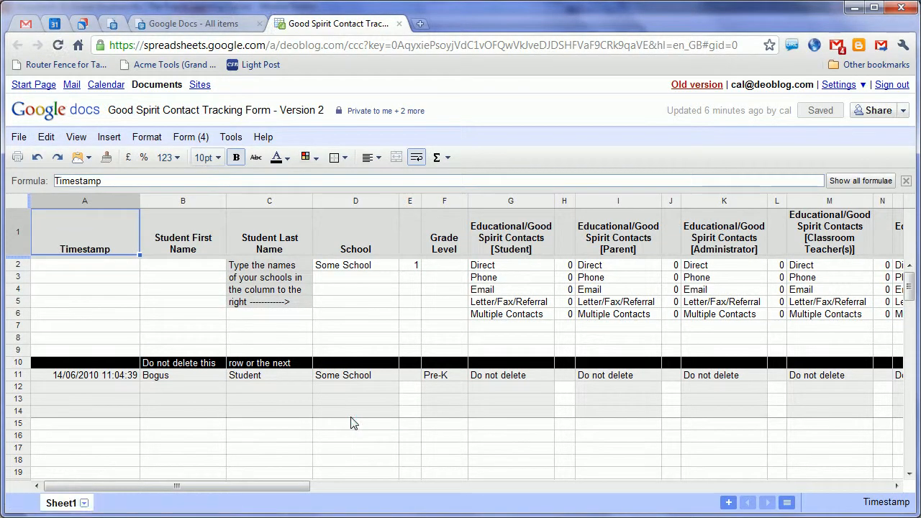
# - Make a copy of the spreadsheet without its collaborators, named with the owner's first name in possessive form followed by "Contact Tracking Form"
pyautogui.click(17, 140)
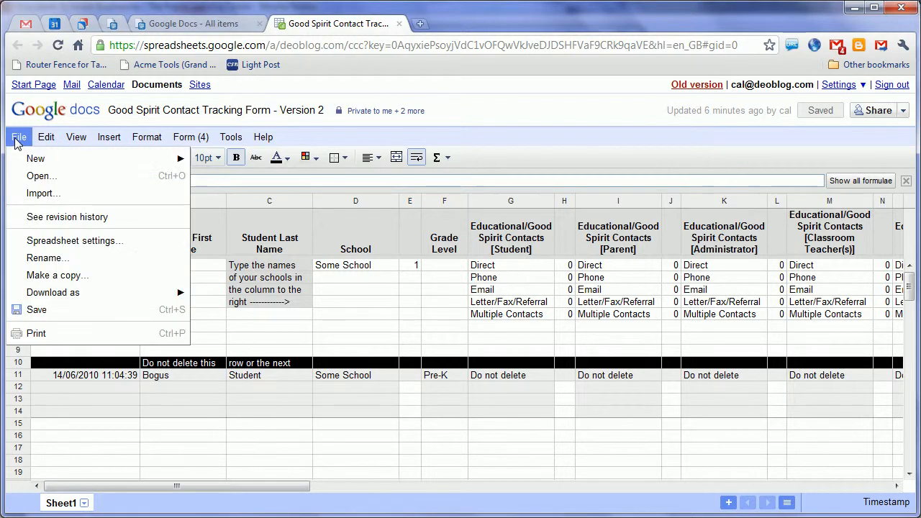
pyautogui.click(57, 276)
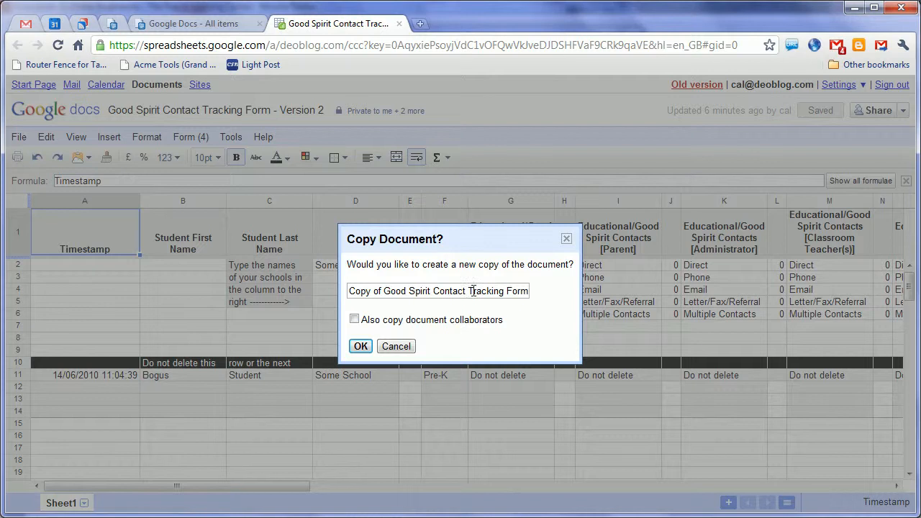
pyautogui.moveTo(435, 292); pyautogui.dragTo(335, 286)
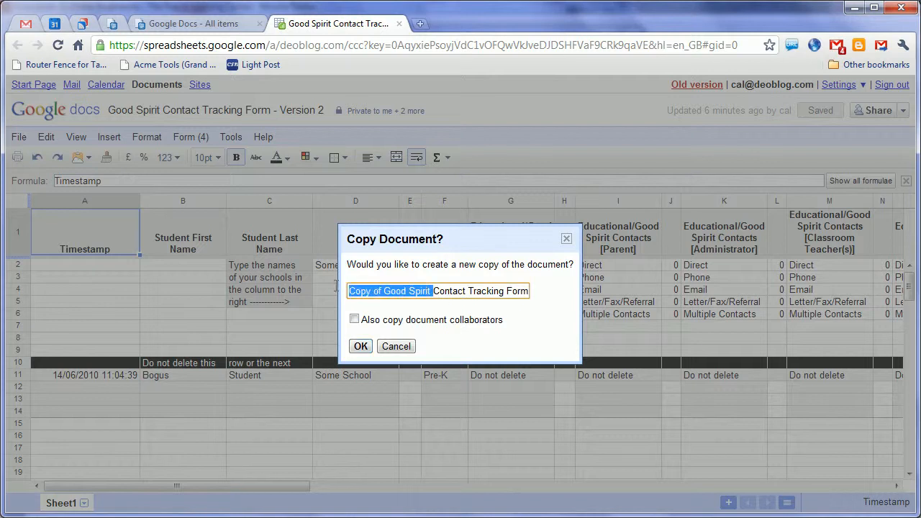
pyautogui.write("Cal's")
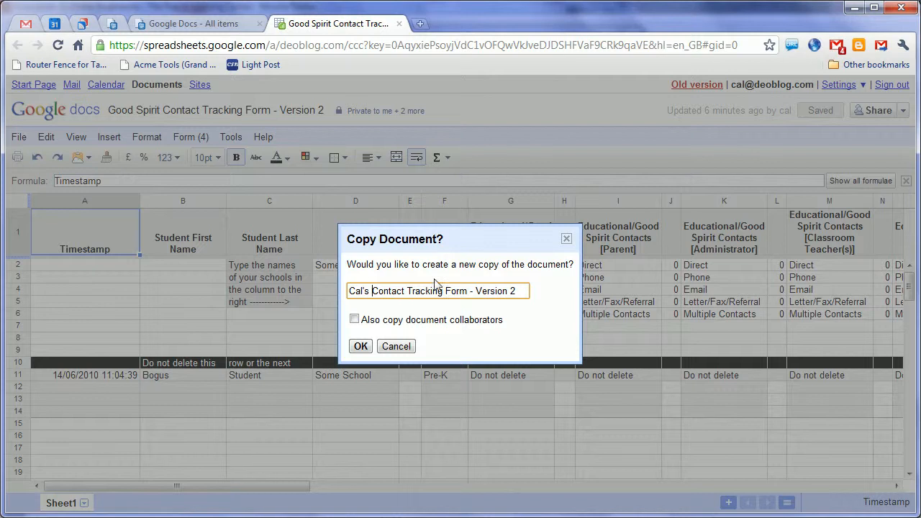
pyautogui.moveTo(470, 291); pyautogui.dragTo(532, 298)
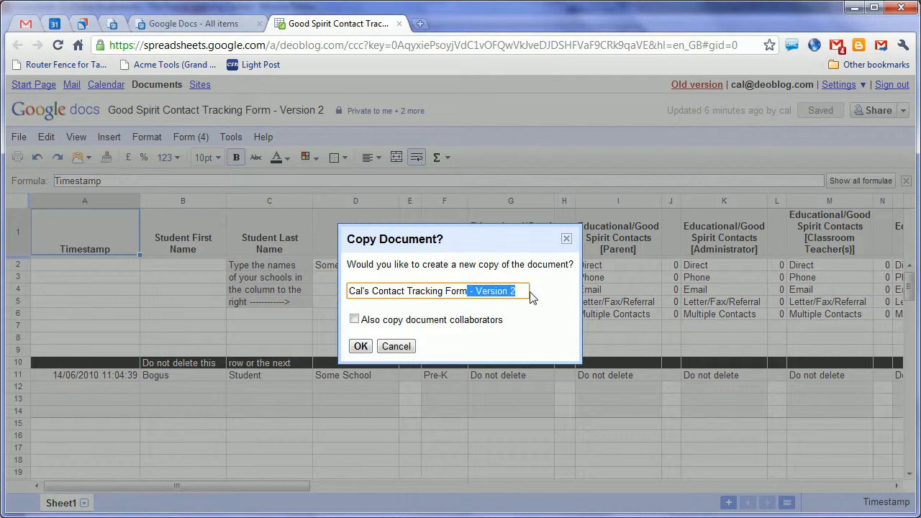
pyautogui.press('BackSpace')
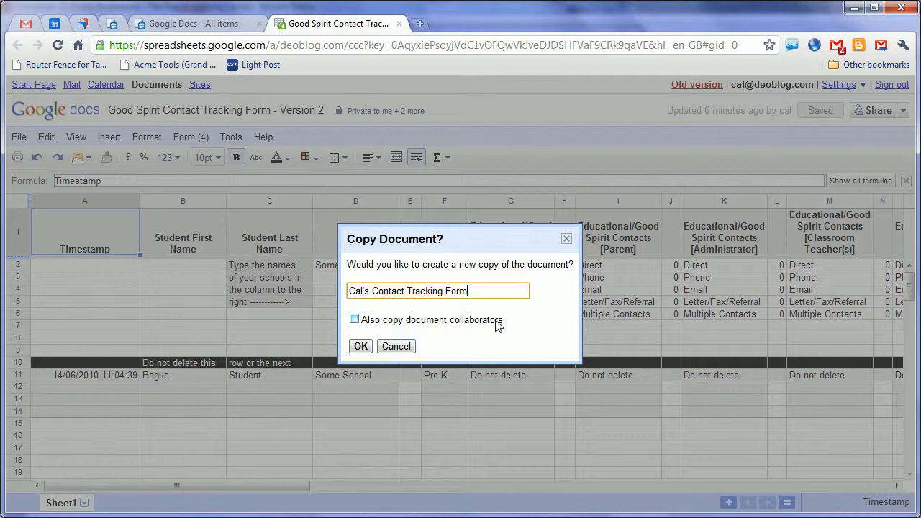
pyautogui.click(359, 348)
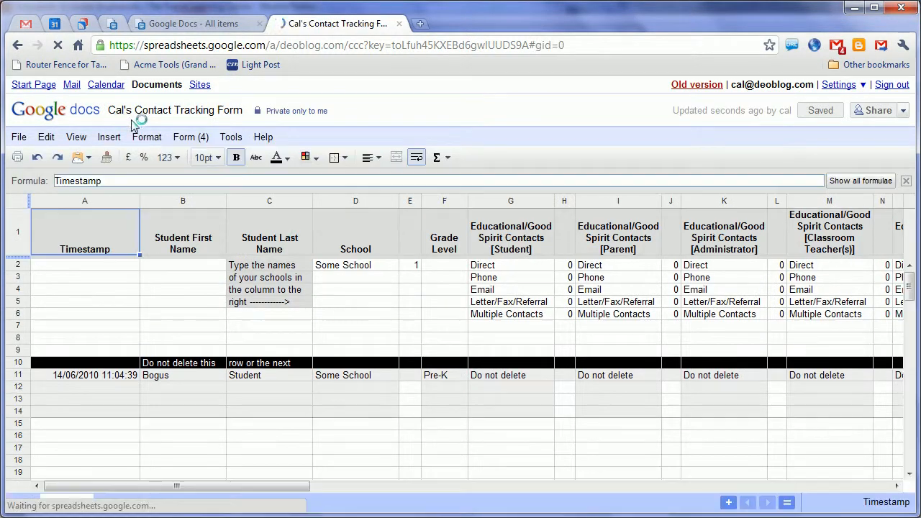
# - Refresh the Google Docs list to check for the copied form, and return to the copied spreadsheet
pyautogui.click(200, 24)
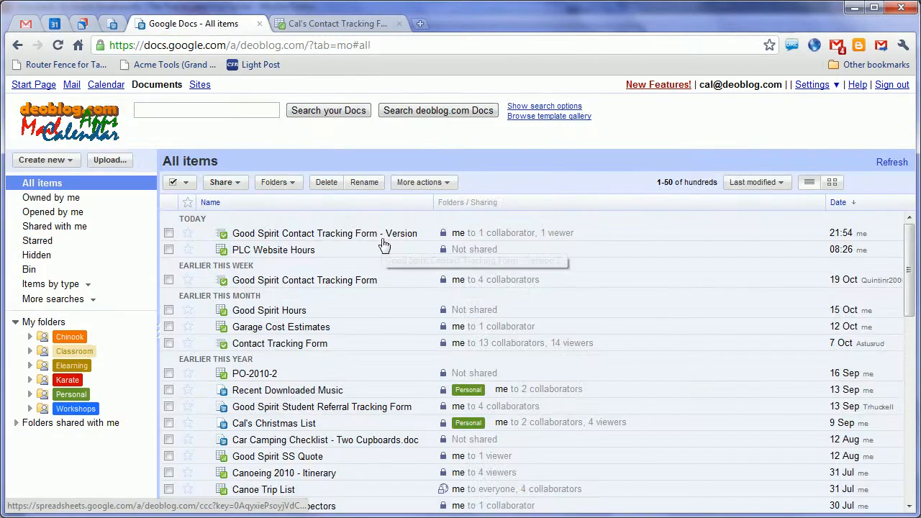
pyautogui.click(58, 45)
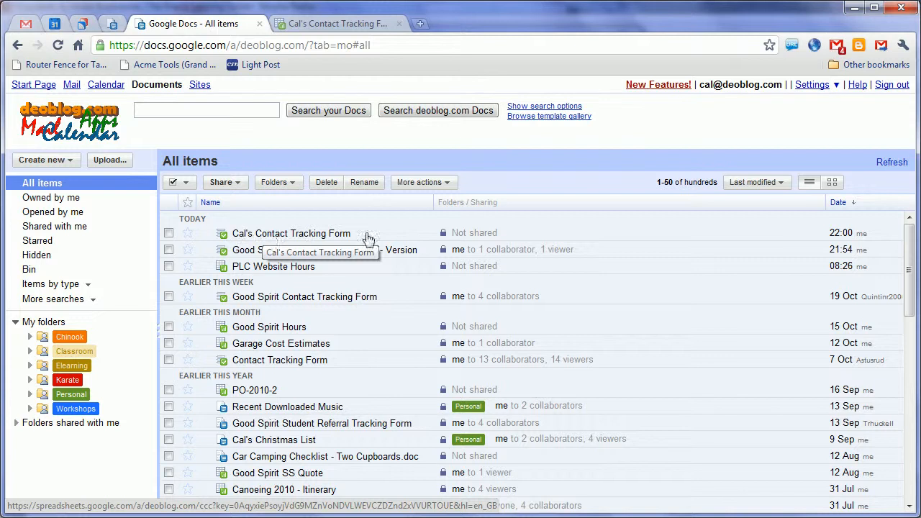
pyautogui.click(316, 21)
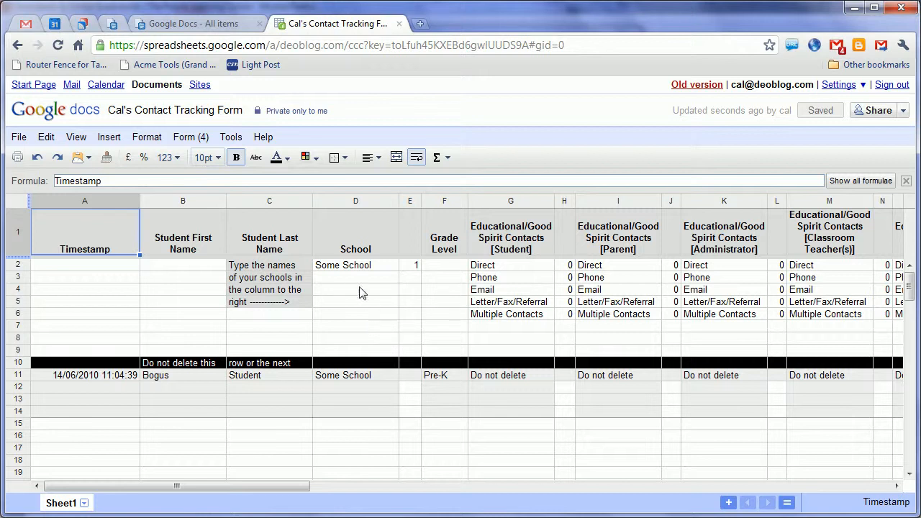
# - Enter the school names YRHS, Yorkdale and Columbia in cells D2 to D4 and check the save status
pyautogui.click(353, 268)
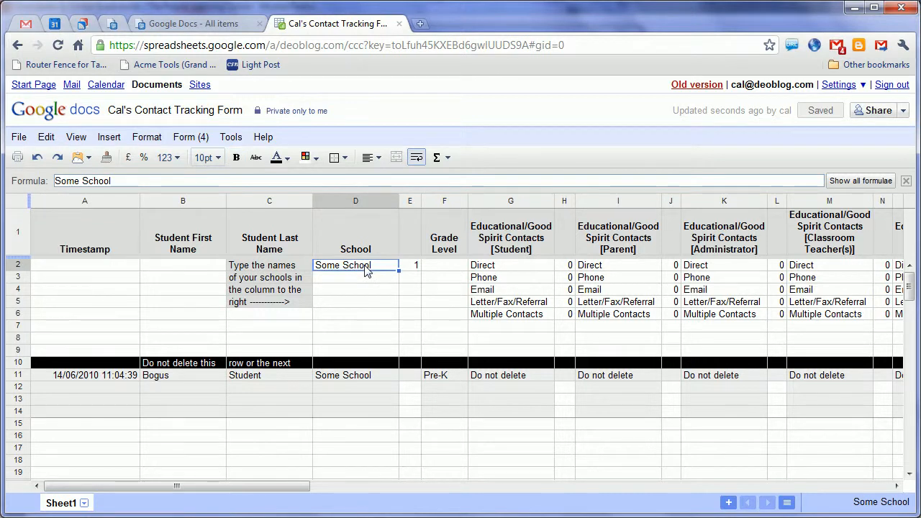
pyautogui.write('Y')
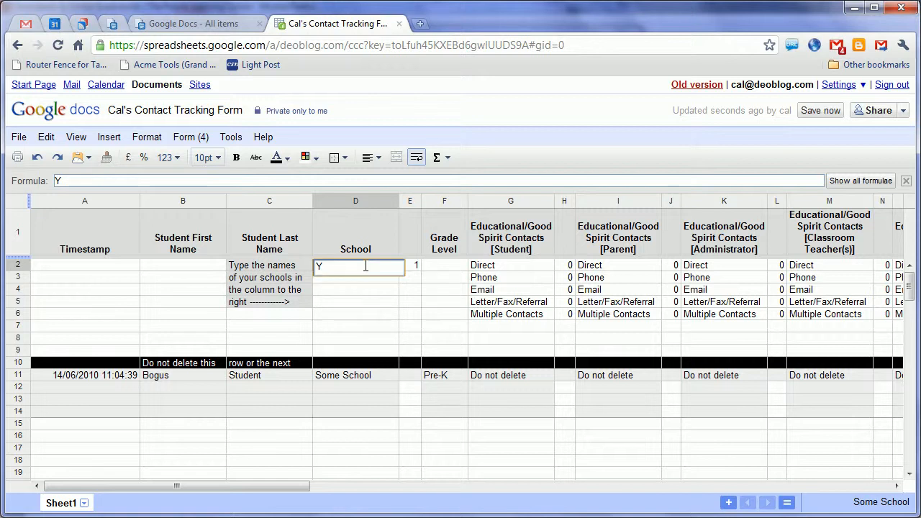
pyautogui.write('RHS')
pyautogui.press('Return')
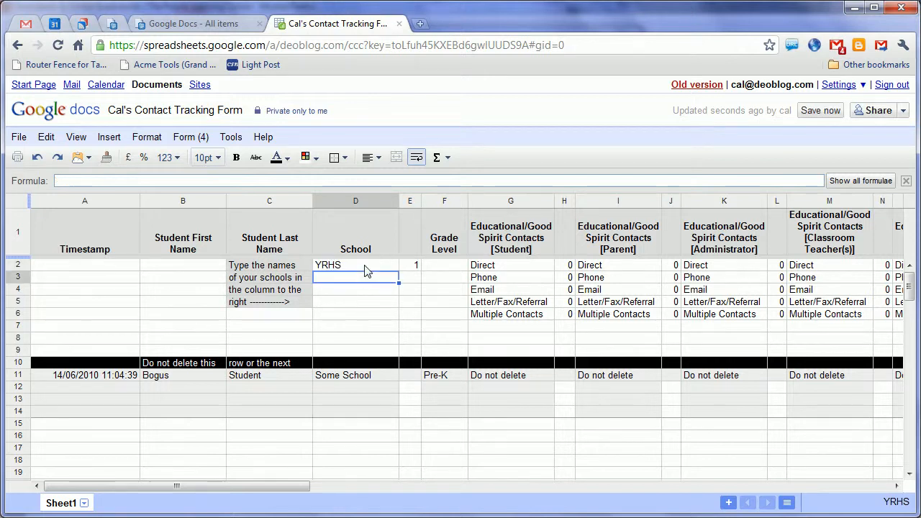
pyautogui.write('Yorkdale')
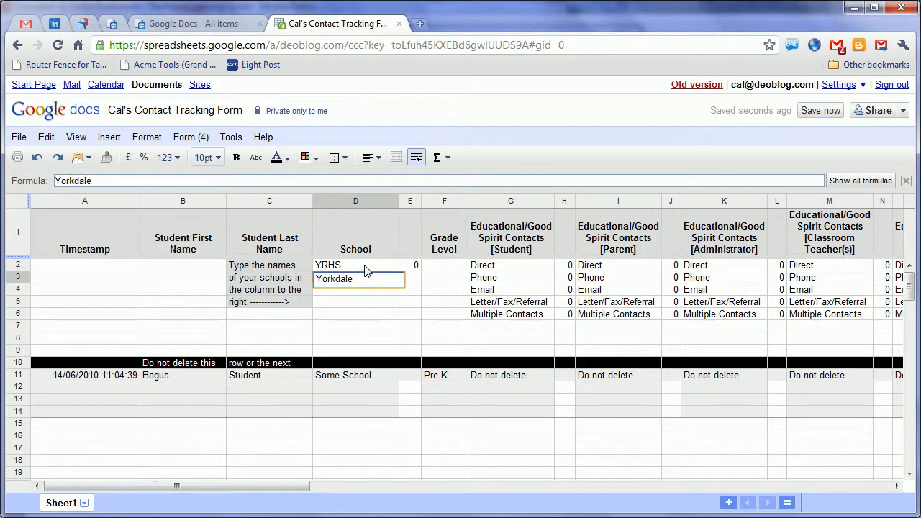
pyautogui.press('Return')
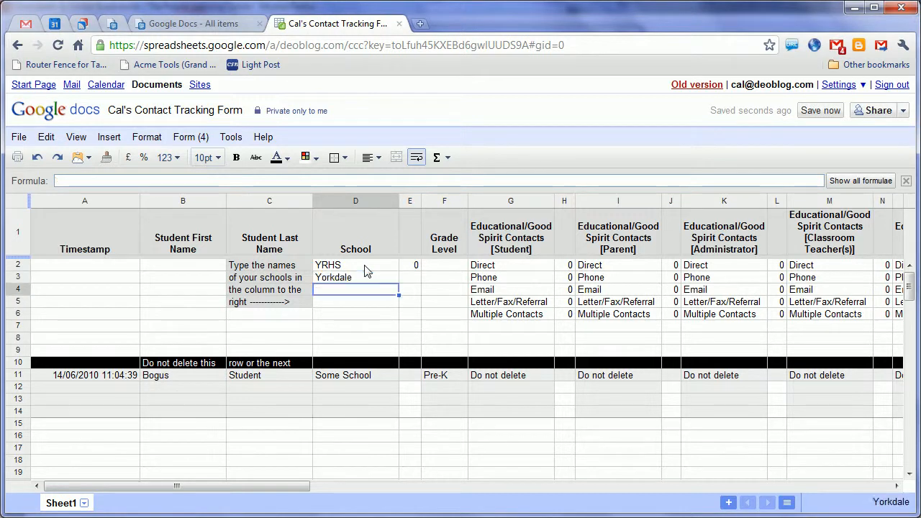
pyautogui.write('Columbia')
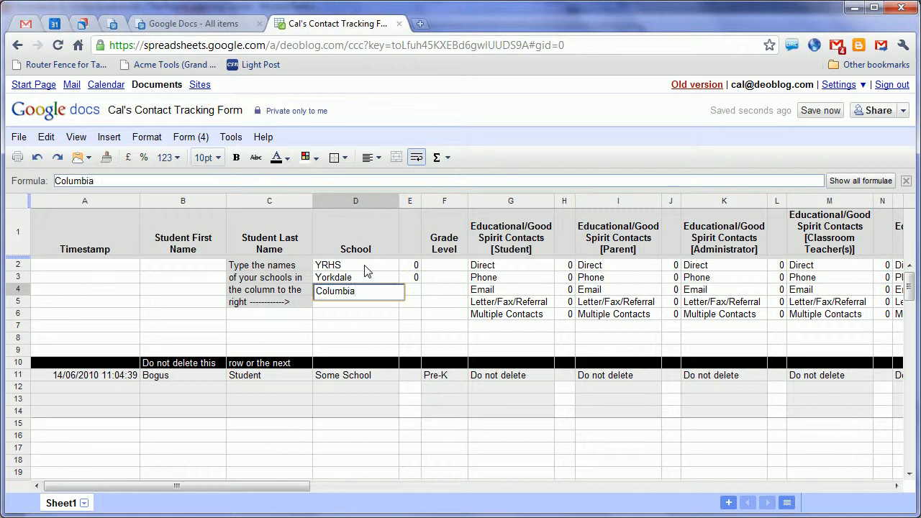
pyautogui.press('Return')
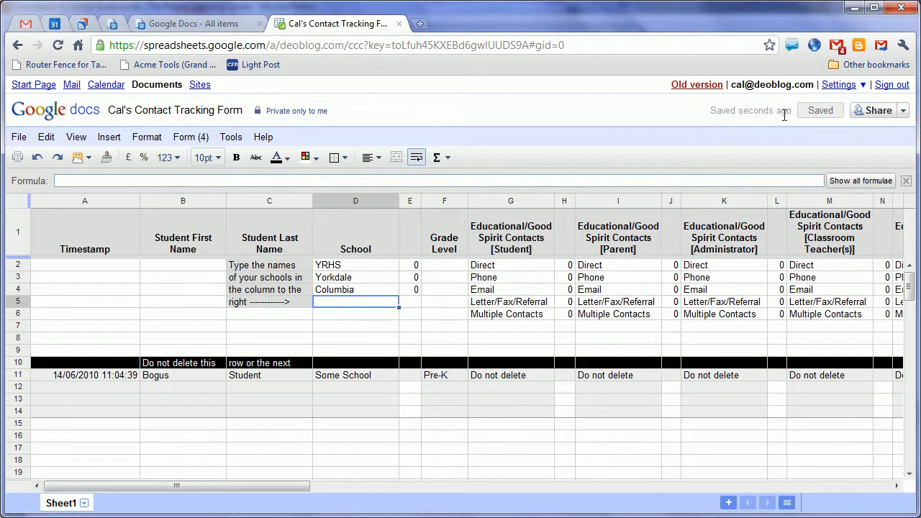
pyautogui.moveTo(713, 113); pyautogui.dragTo(792, 116)
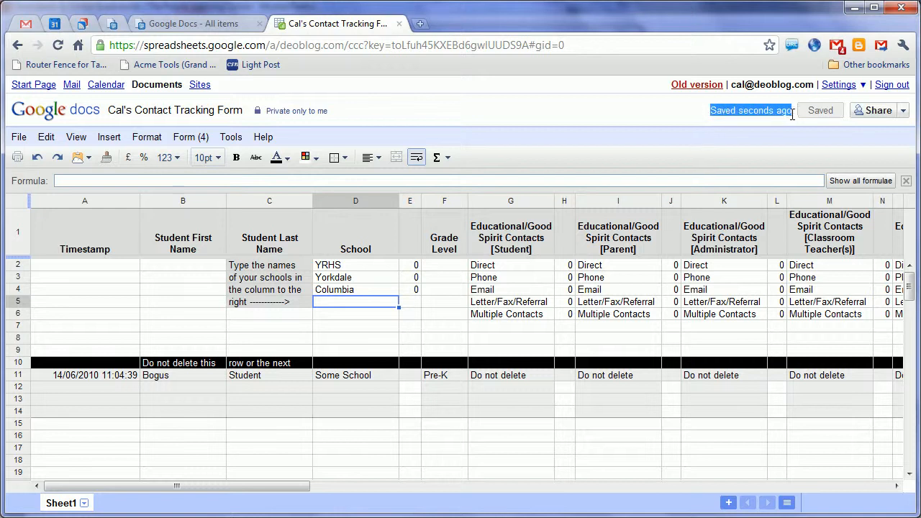
pyautogui.click(669, 118)
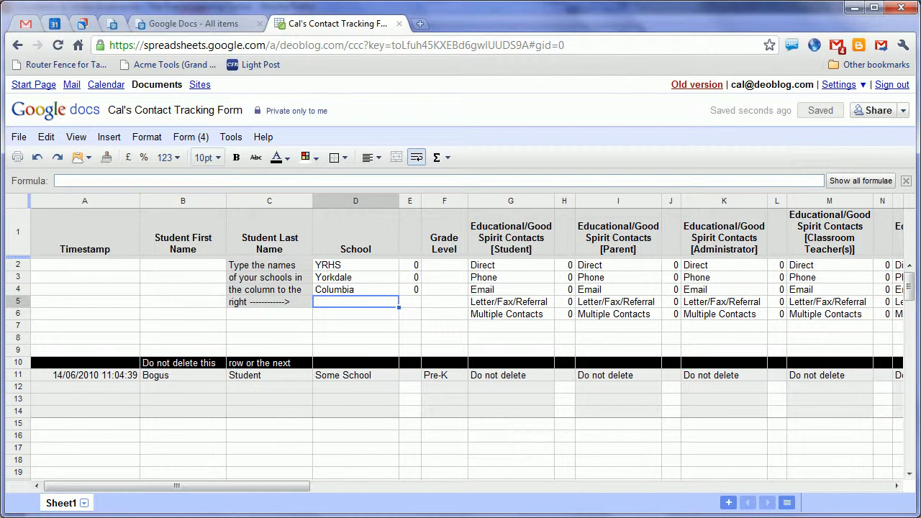
# - Open the live form belonging to the copied spreadsheet and copy its full web address
pyautogui.click(183, 141)
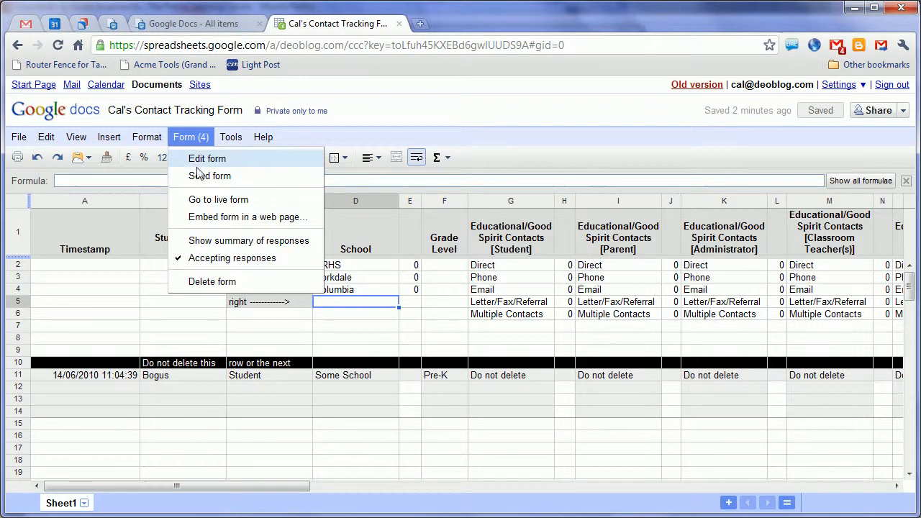
pyautogui.click(209, 202)
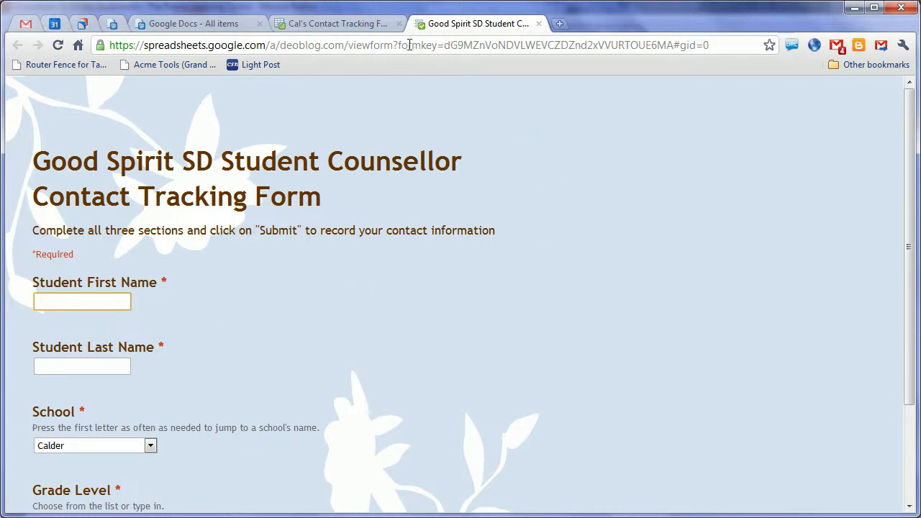
pyautogui.moveTo(710, 44); pyautogui.dragTo(90, 44)
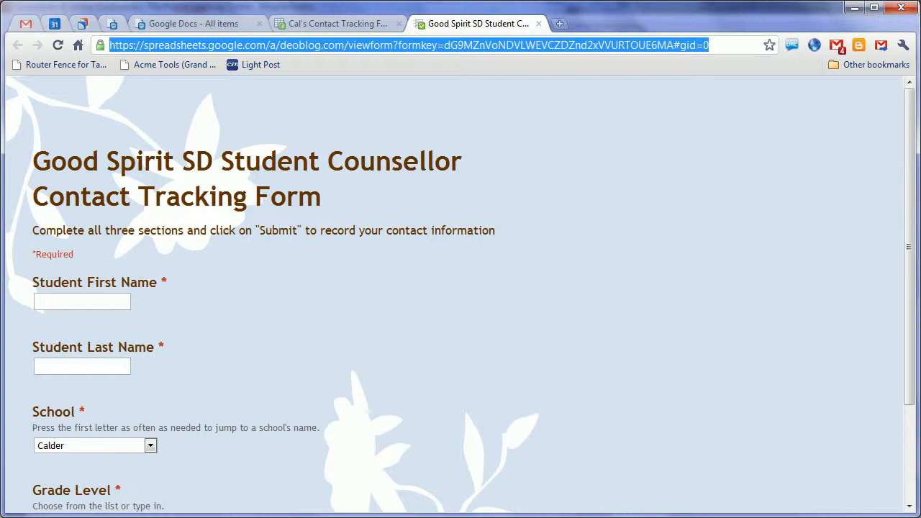
# - Switch to the Windows desktop and start a new shortcut with the copied form address as its location
pyautogui.rightClick(510, 517)
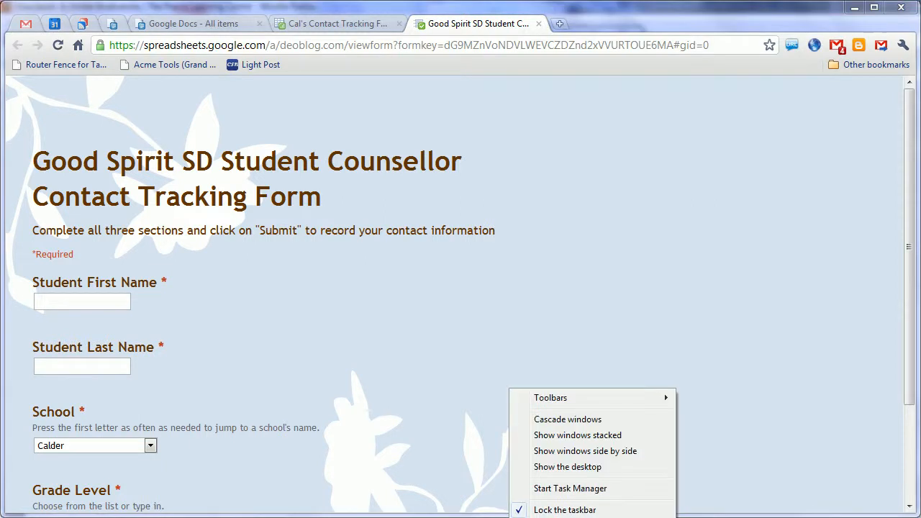
pyautogui.click(560, 469)
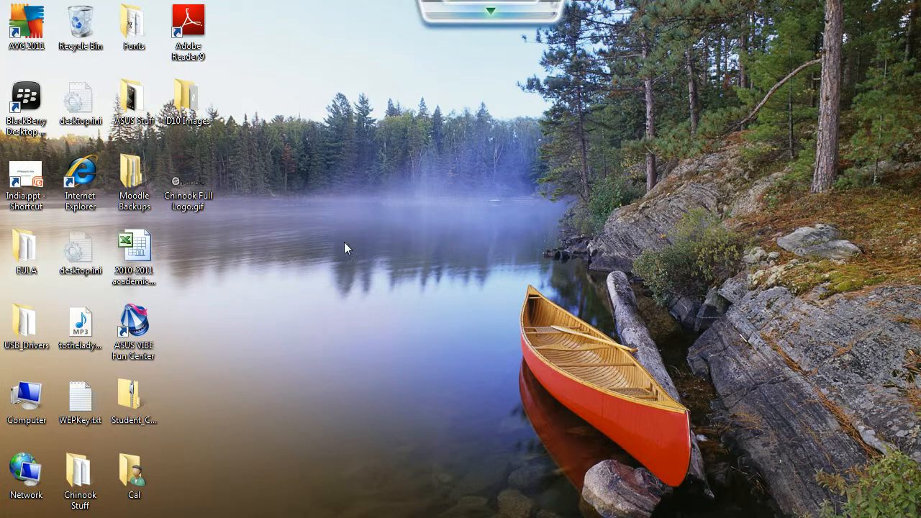
pyautogui.rightClick(342, 226)
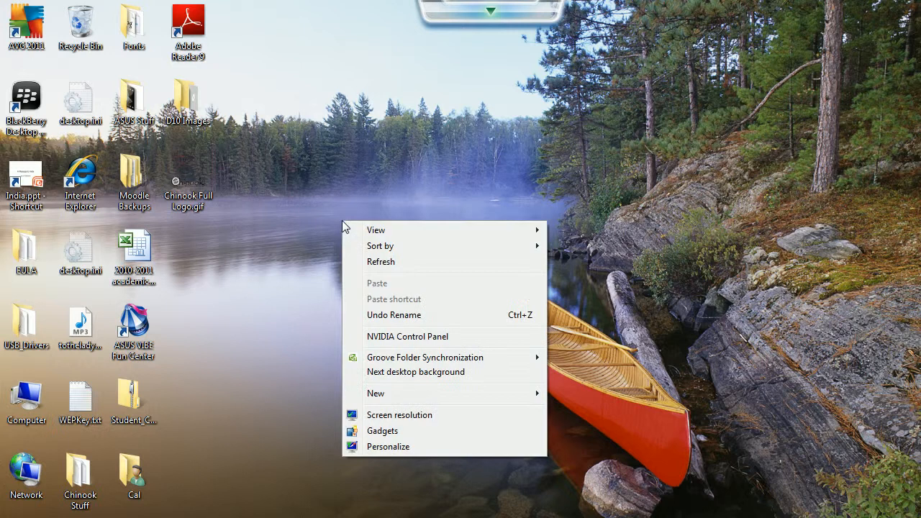
pyautogui.moveTo(388, 397)
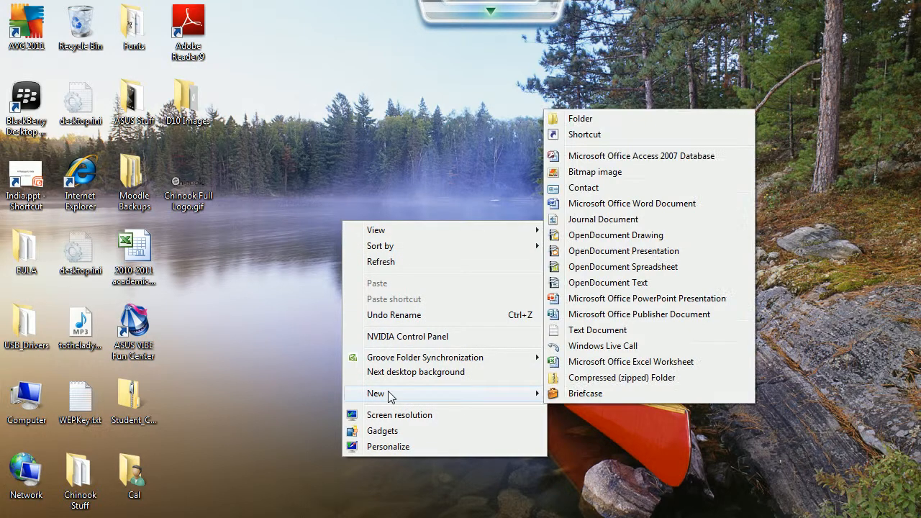
pyautogui.click(585, 135)
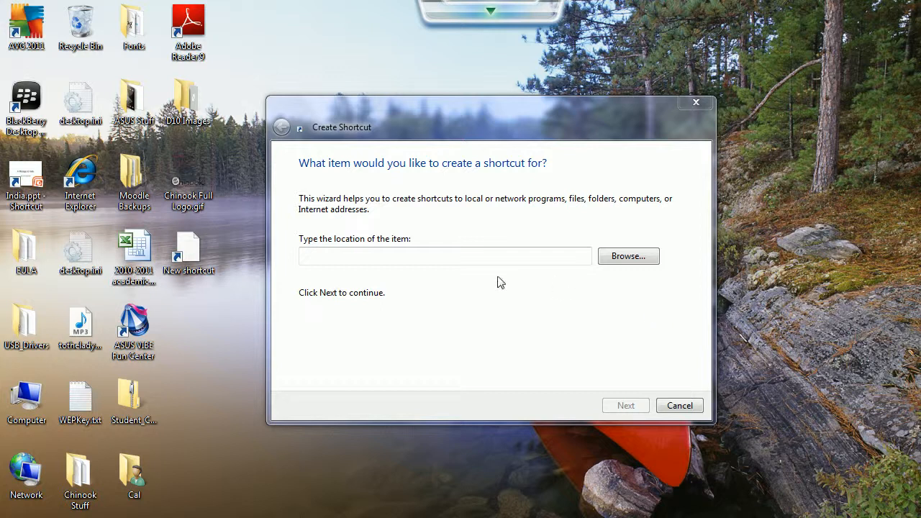
pyautogui.click(370, 259)
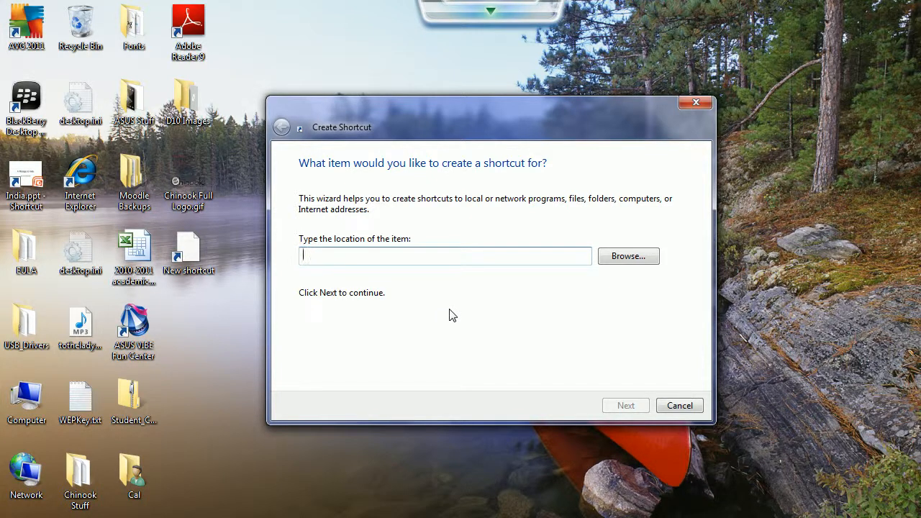
pyautogui.hotkey('ctrl', 'v')
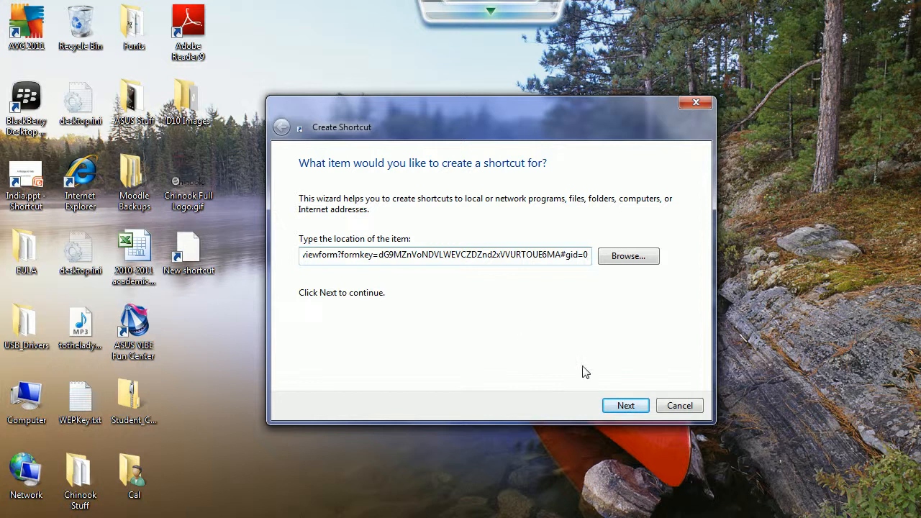
pyautogui.click(623, 406)
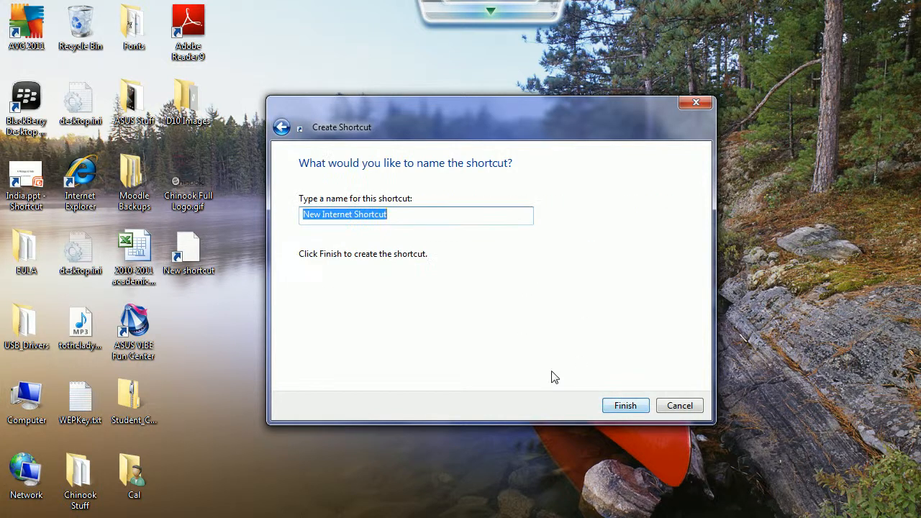
# - Name the new desktop shortcut "Contact Tracking Form" and finish creating it
pyautogui.press('BackSpace')
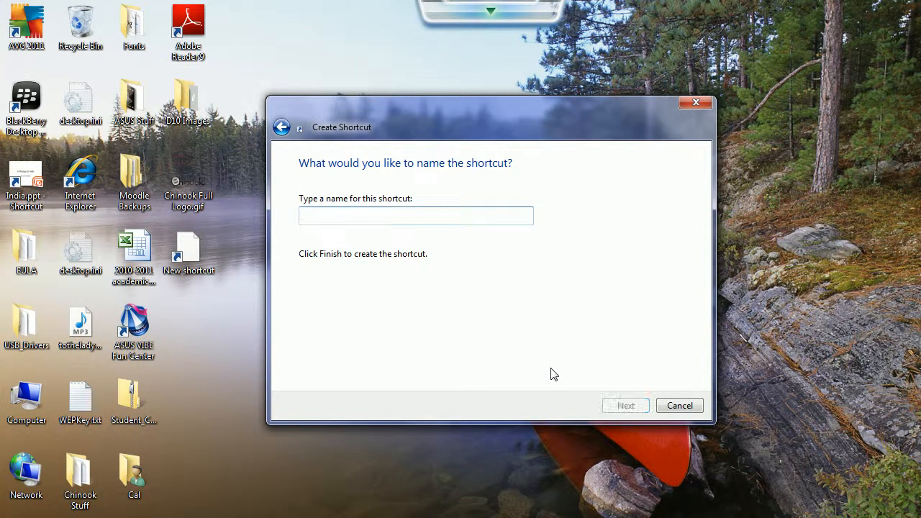
pyautogui.write('Contact Tra')
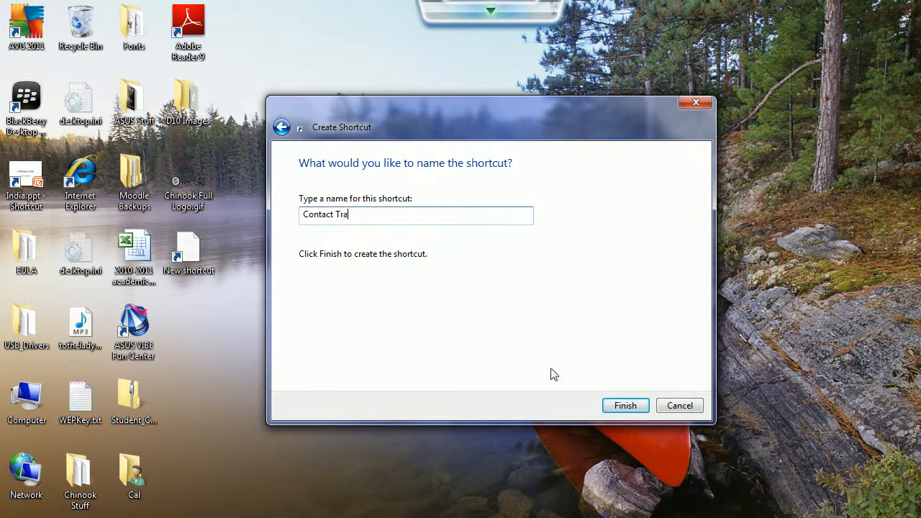
pyautogui.write('cking Form')
pyautogui.click(610, 406)
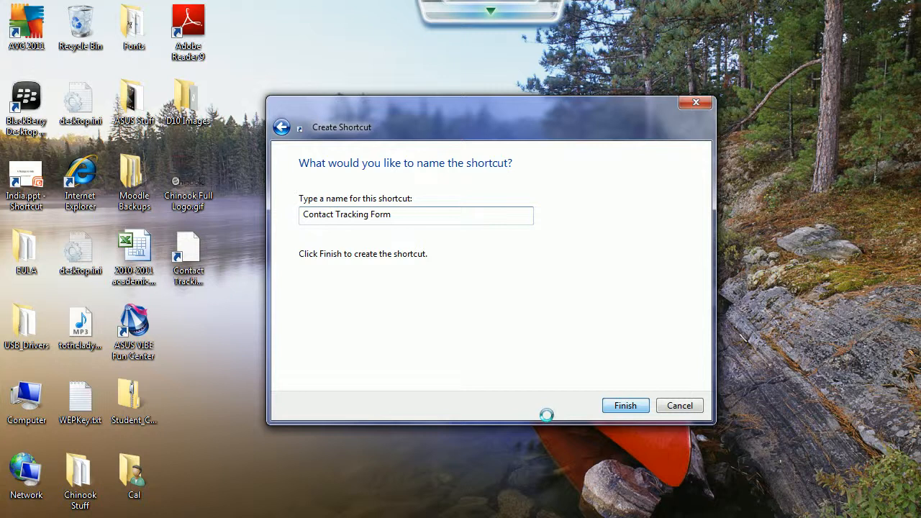